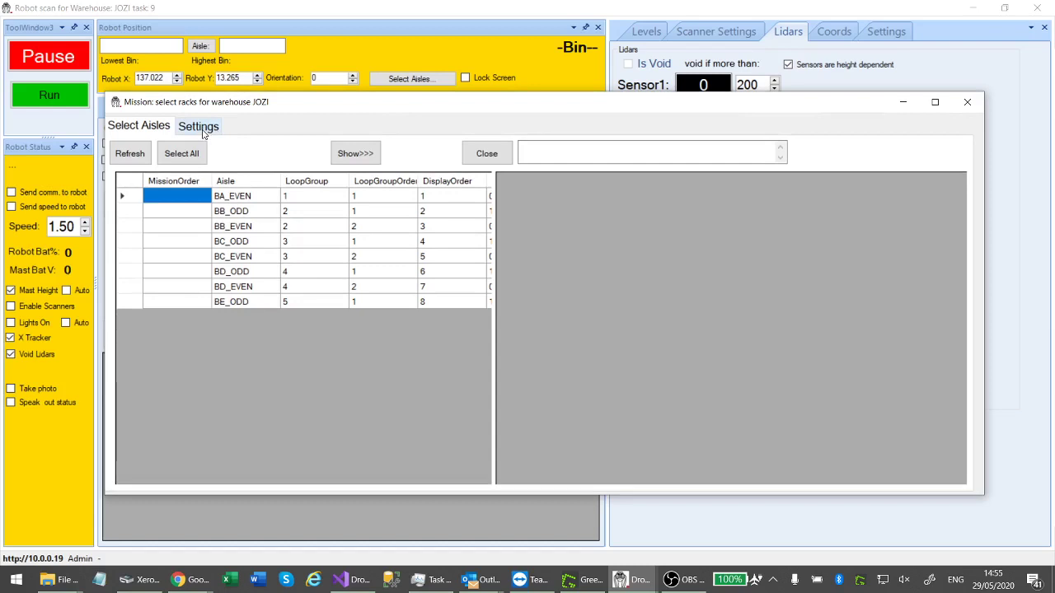
# Open the mission settings and choose the run order Aisle by Aisle, loop in groups
pyautogui.click(200, 126)
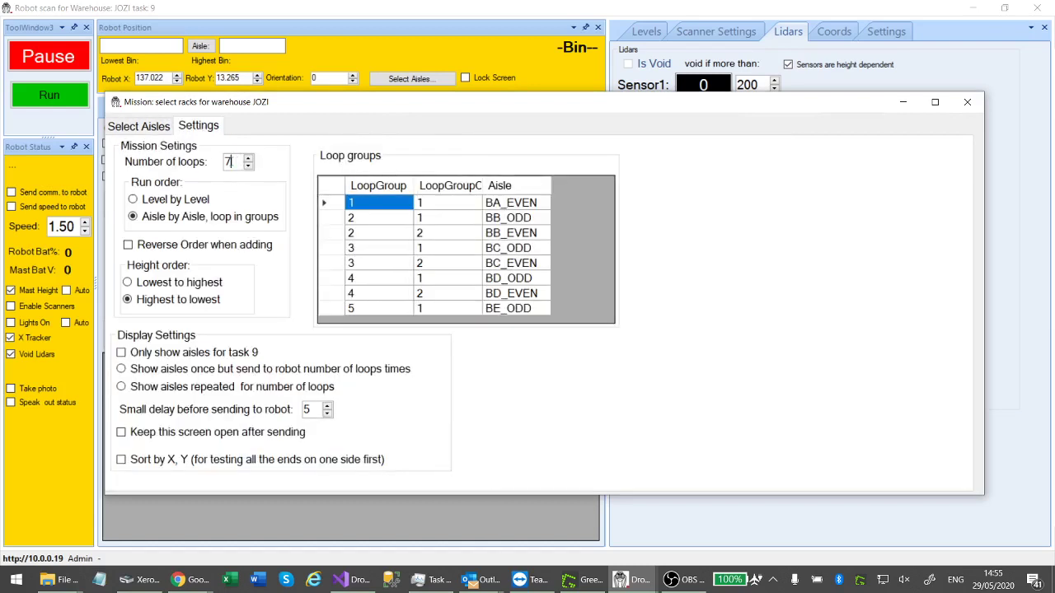
pyautogui.doubleClick(228, 161)
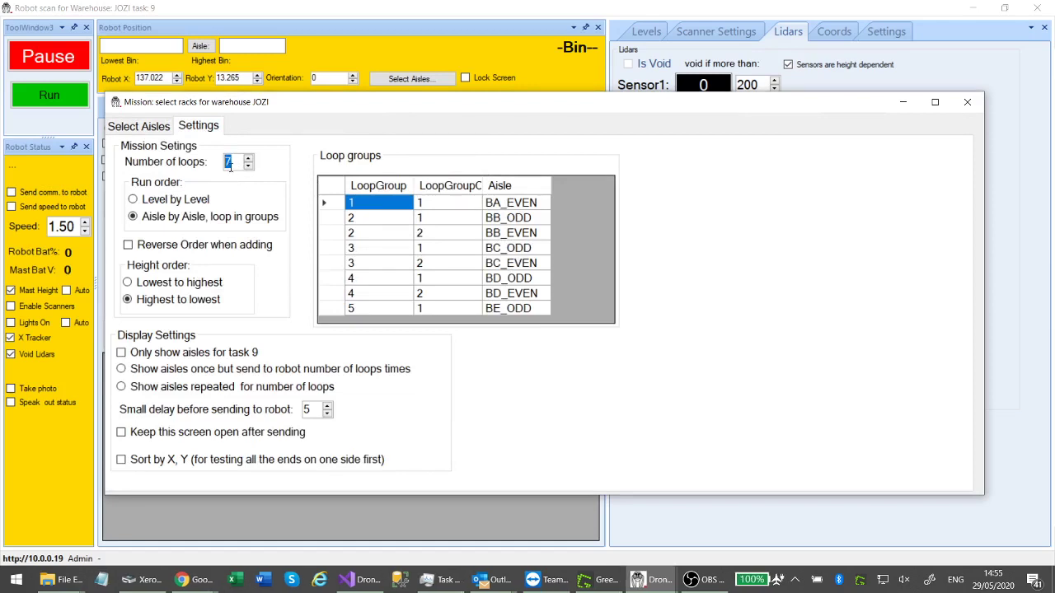
pyautogui.click(177, 204)
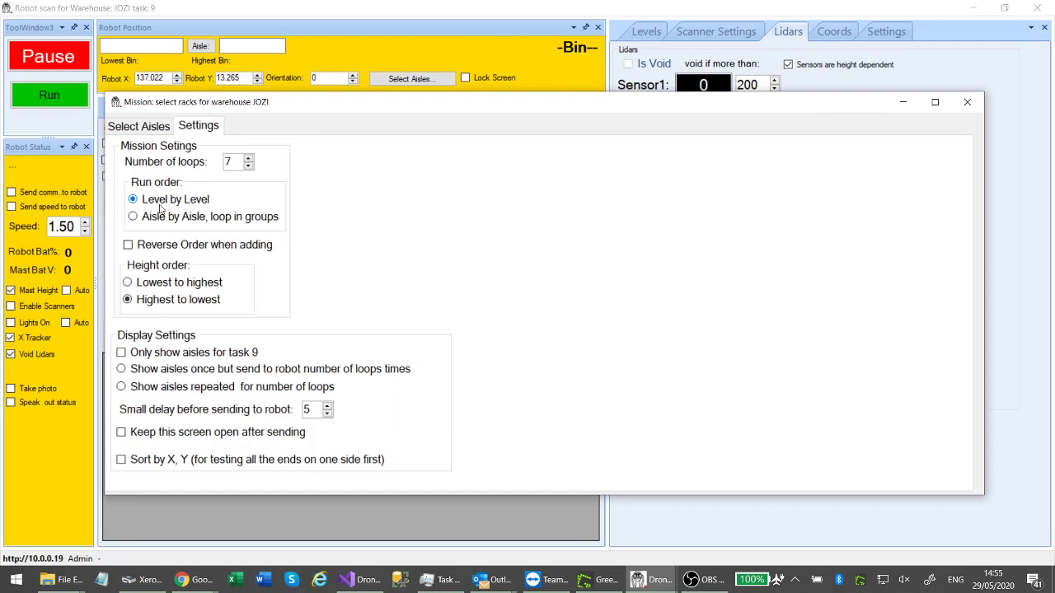
pyautogui.click(162, 219)
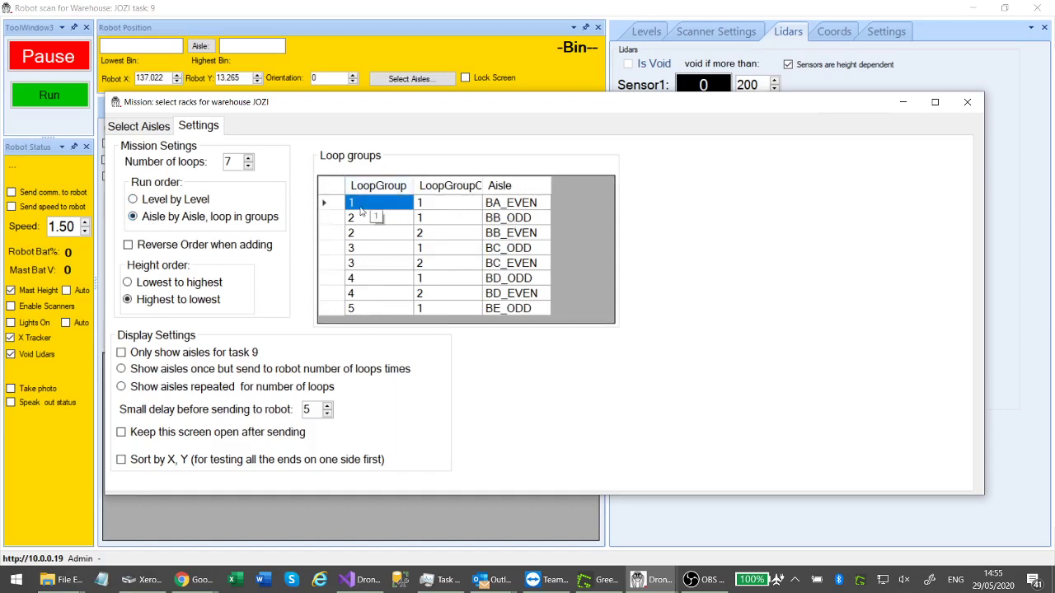
# Examine the loop group assignments of aisles BB_ODD and BB_EVEN
pyautogui.click(494, 220)
pyautogui.click(489, 237)
pyautogui.click(495, 218)
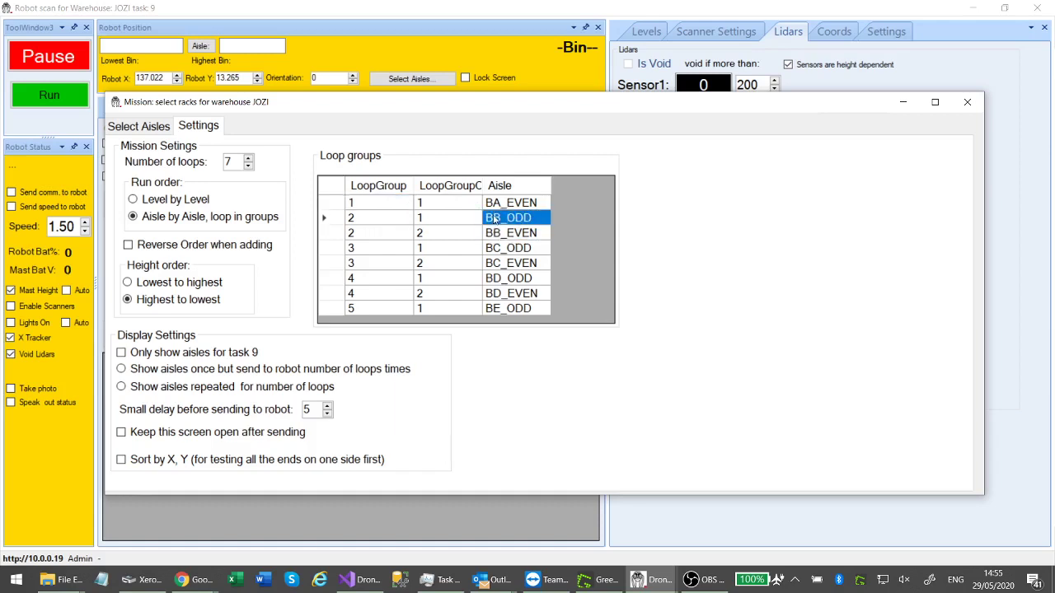
pyautogui.click(496, 232)
pyautogui.click(496, 220)
pyautogui.click(497, 233)
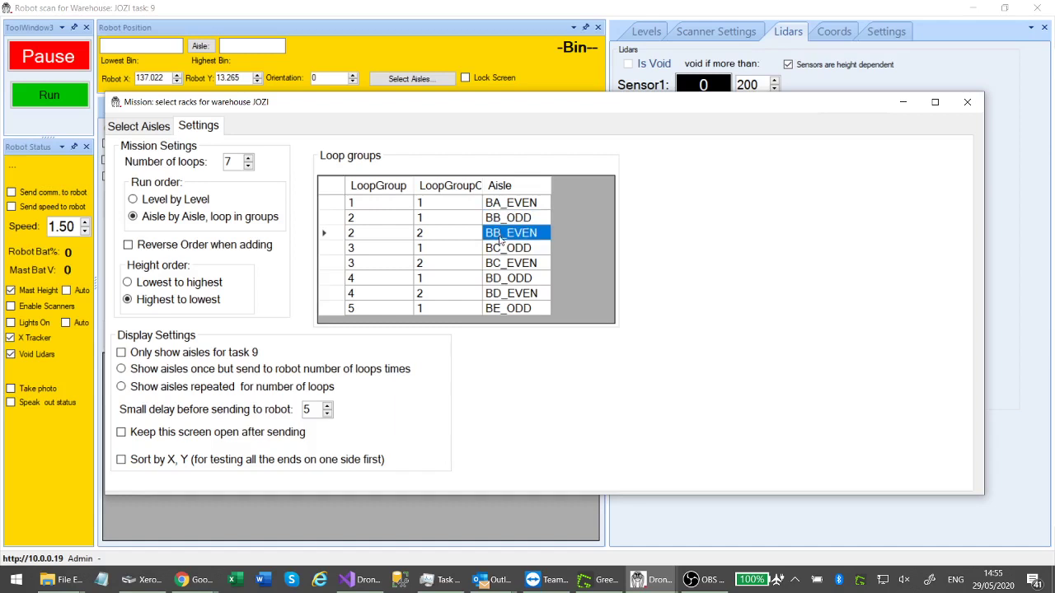
pyautogui.click(367, 221)
pyautogui.click(365, 235)
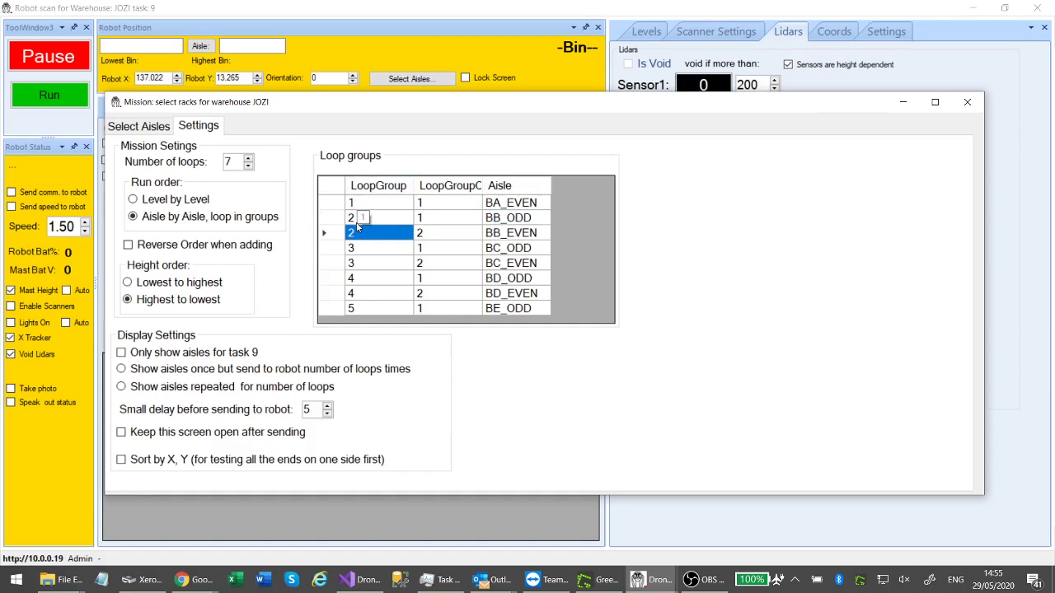
# Examine the loop group assignments of the BC, BD and BE aisles
pyautogui.click(493, 247)
pyautogui.click(495, 266)
pyautogui.click(492, 249)
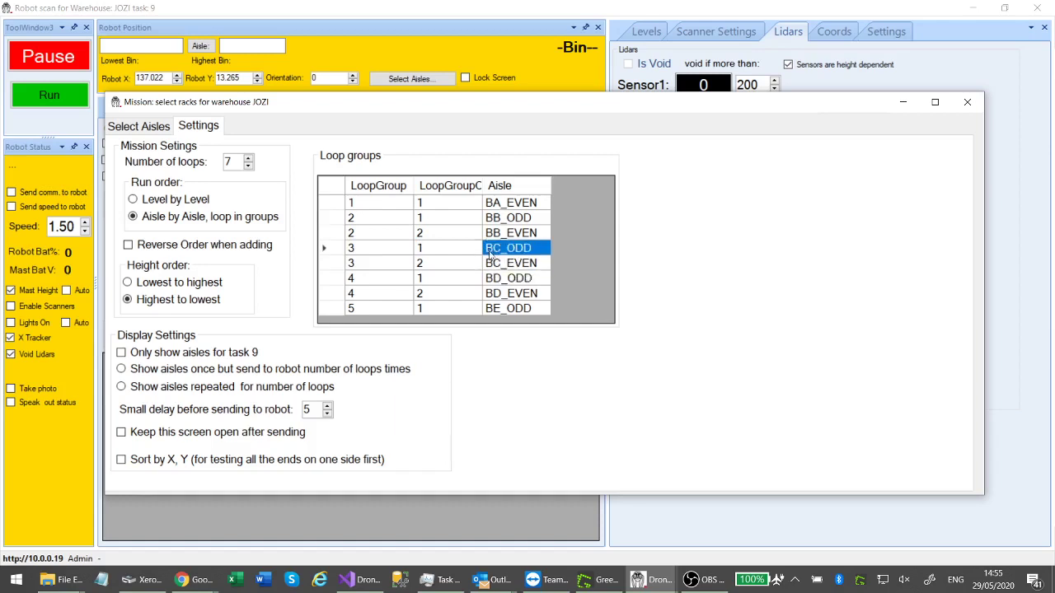
pyautogui.click(495, 277)
pyautogui.click(369, 249)
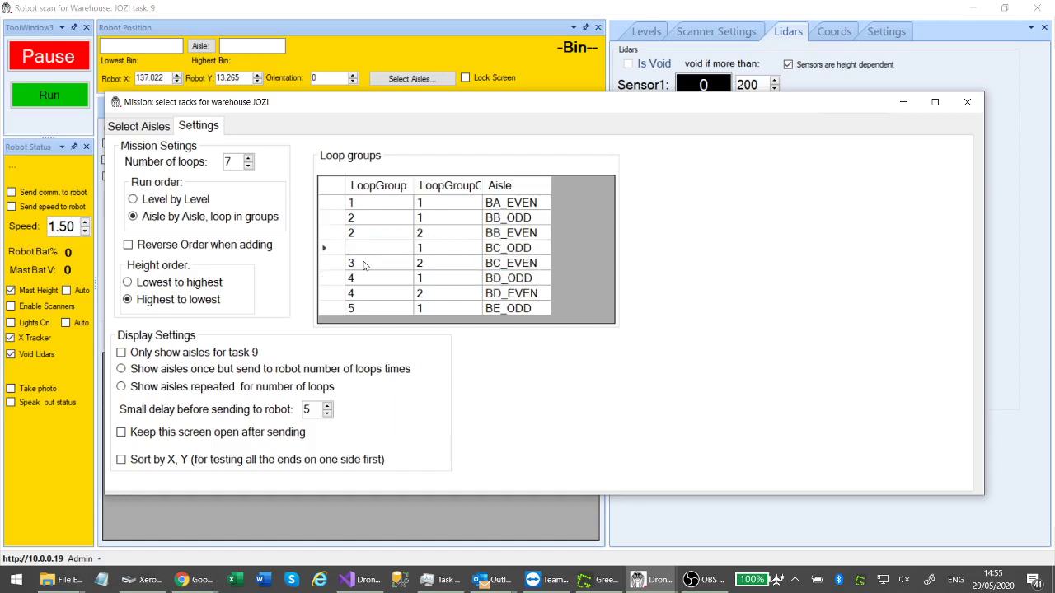
pyautogui.click(366, 264)
pyautogui.click(502, 280)
pyautogui.click(501, 294)
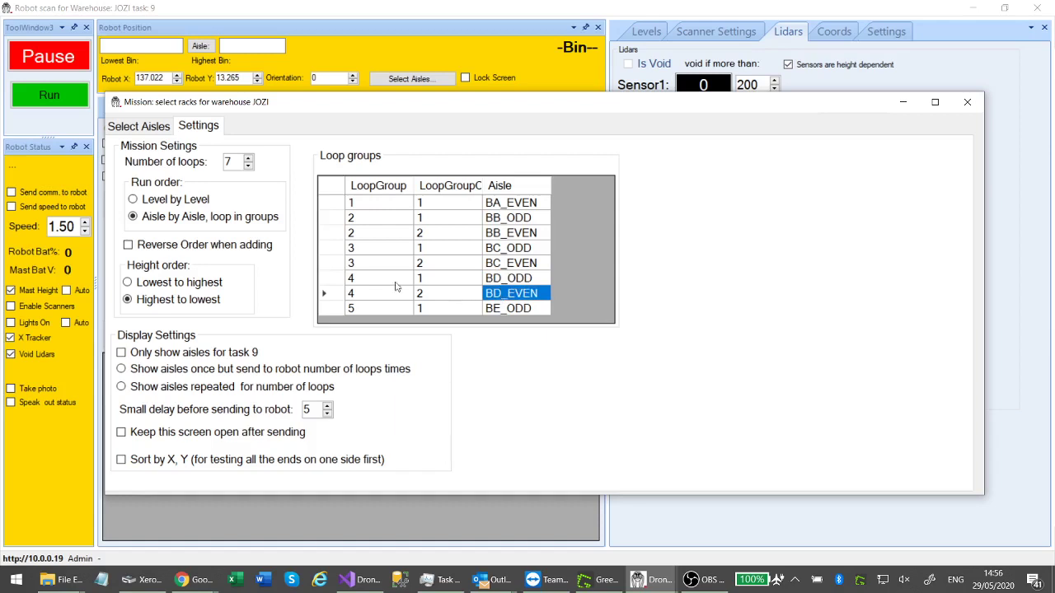
pyautogui.click(356, 278)
pyautogui.click(369, 297)
pyautogui.click(507, 309)
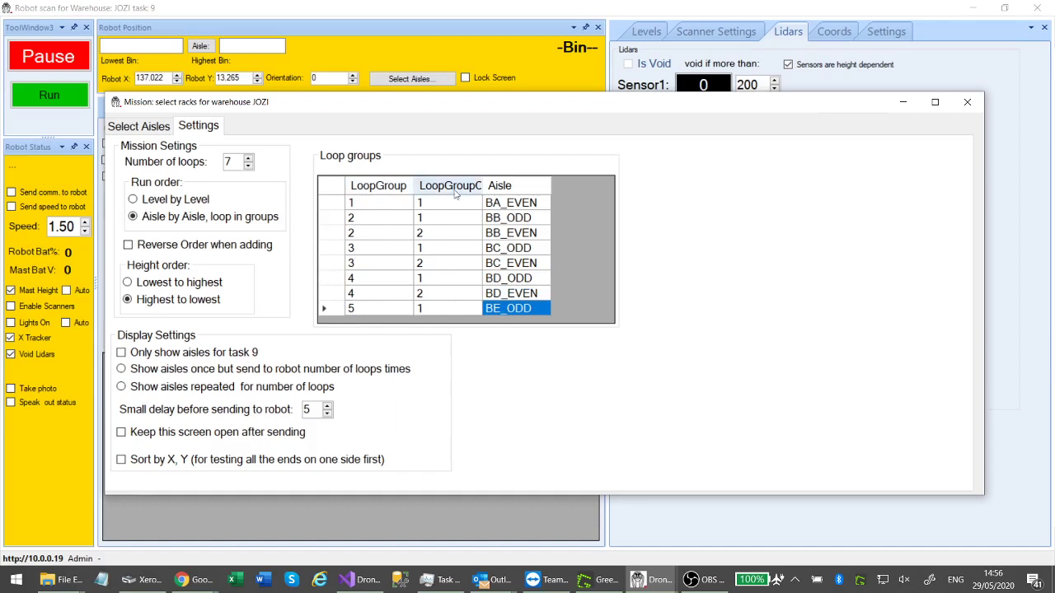
# Set the loop group of aisle BE_ODD to 6
pyautogui.click(362, 305)
pyautogui.click(361, 306)
pyautogui.write('6')
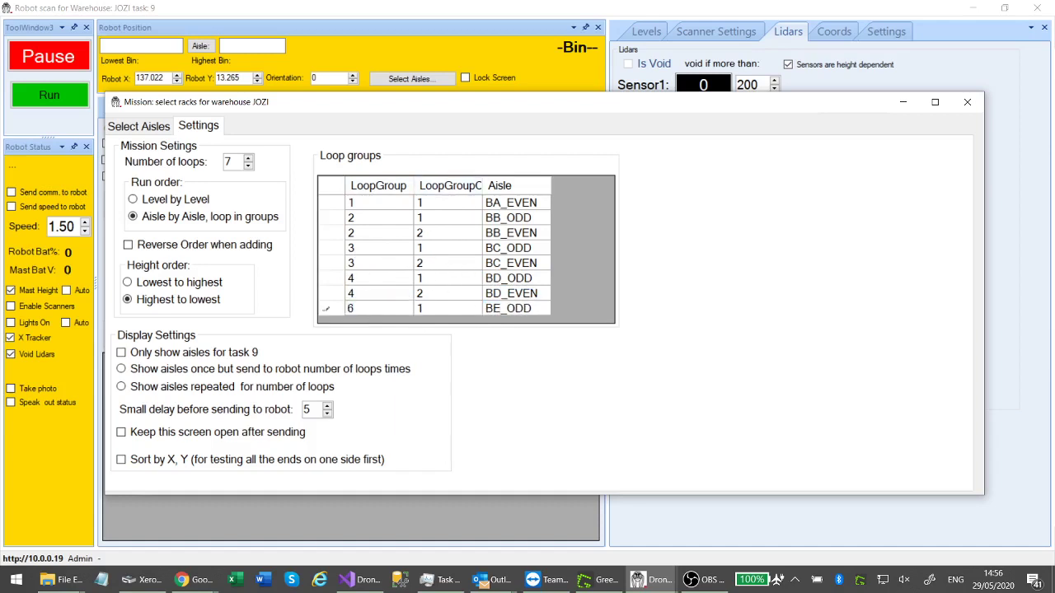
pyautogui.click(384, 298)
pyautogui.click(371, 310)
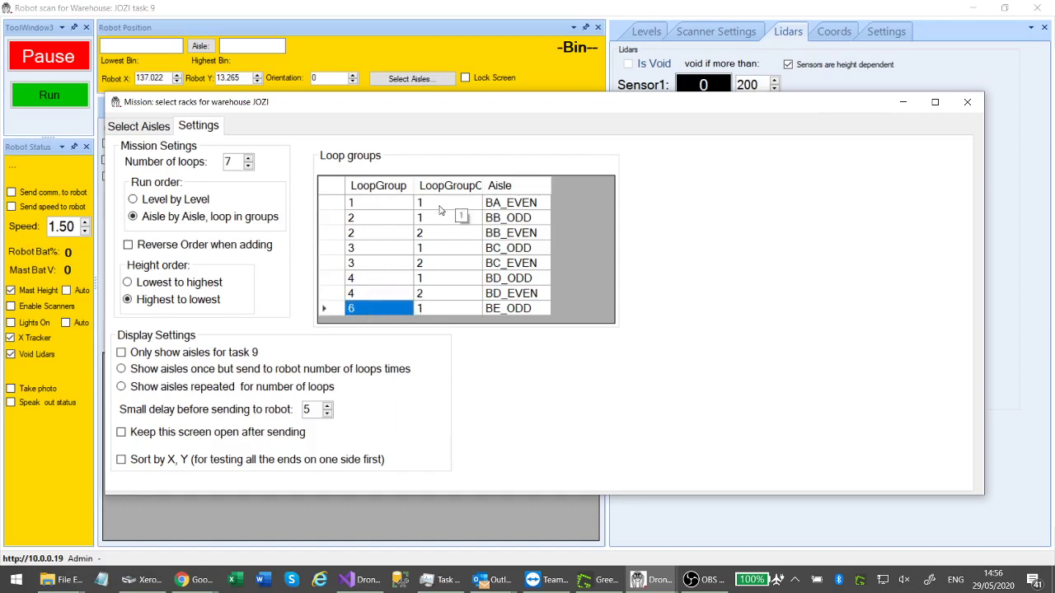
# Set the loop group of aisle BE_ODD back to 5 and widen the LoopGroupOrder column to show its full heading
pyautogui.click(352, 307)
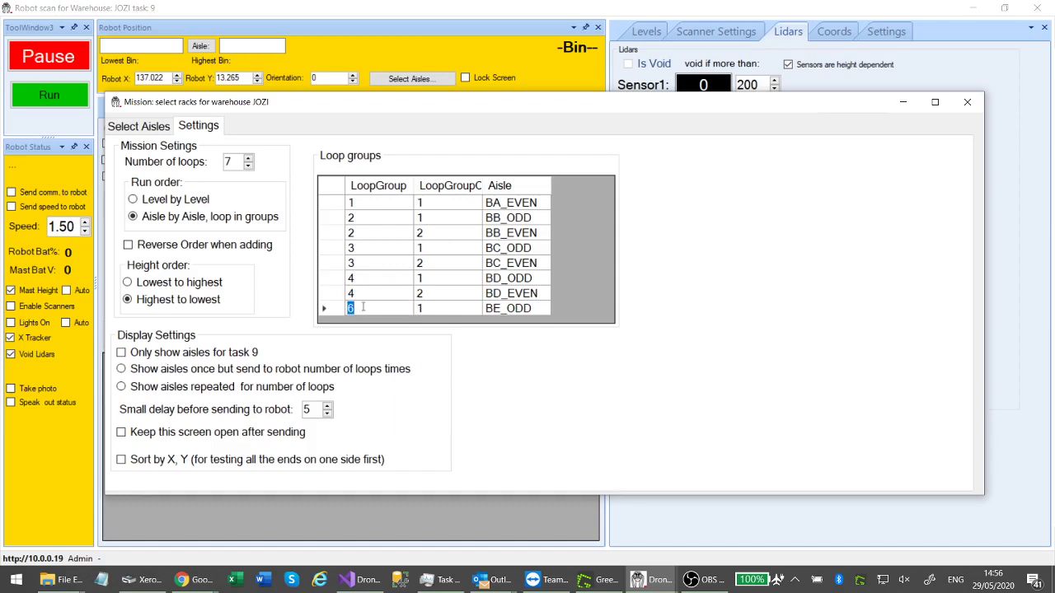
pyautogui.write('5')
pyautogui.click(446, 206)
pyautogui.moveTo(483, 186); pyautogui.dragTo(521, 185)
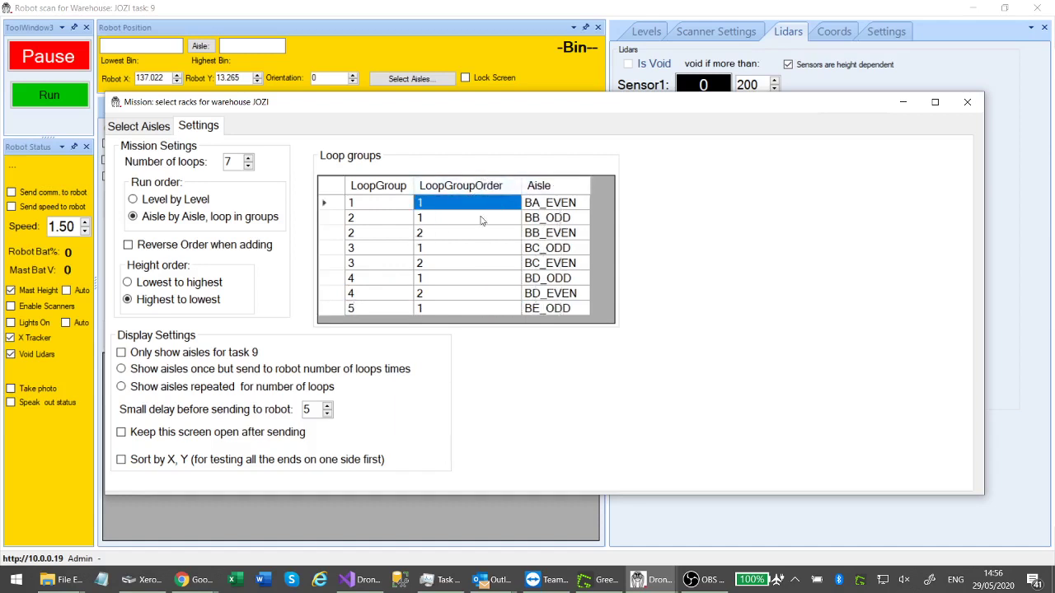
# Examine the order of the odd and even aisles within the BB, BC and BD loop groups
pyautogui.click(535, 218)
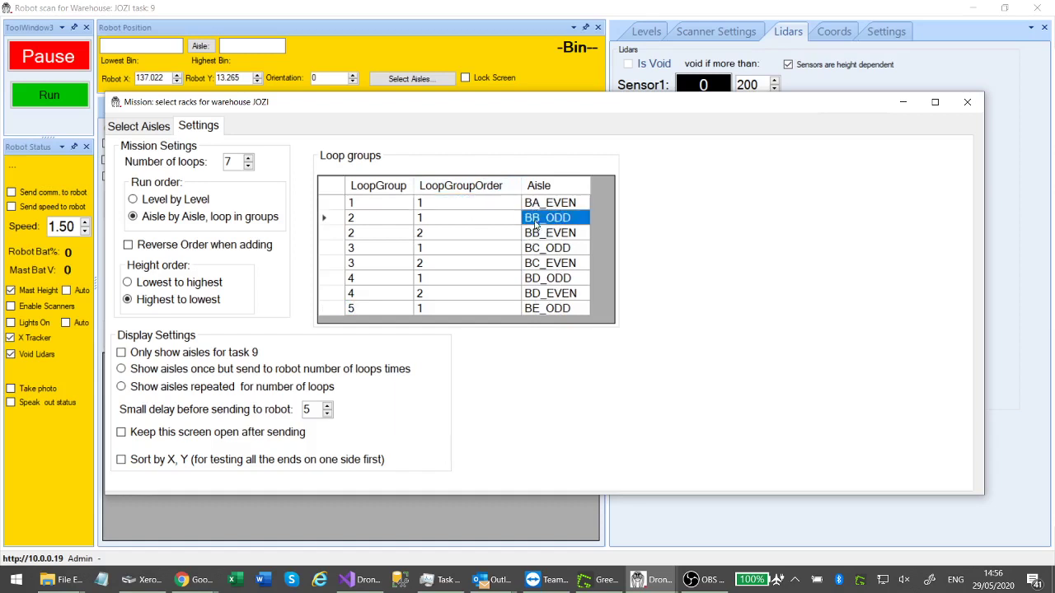
pyautogui.click(542, 236)
pyautogui.press('Up')
pyautogui.click(432, 218)
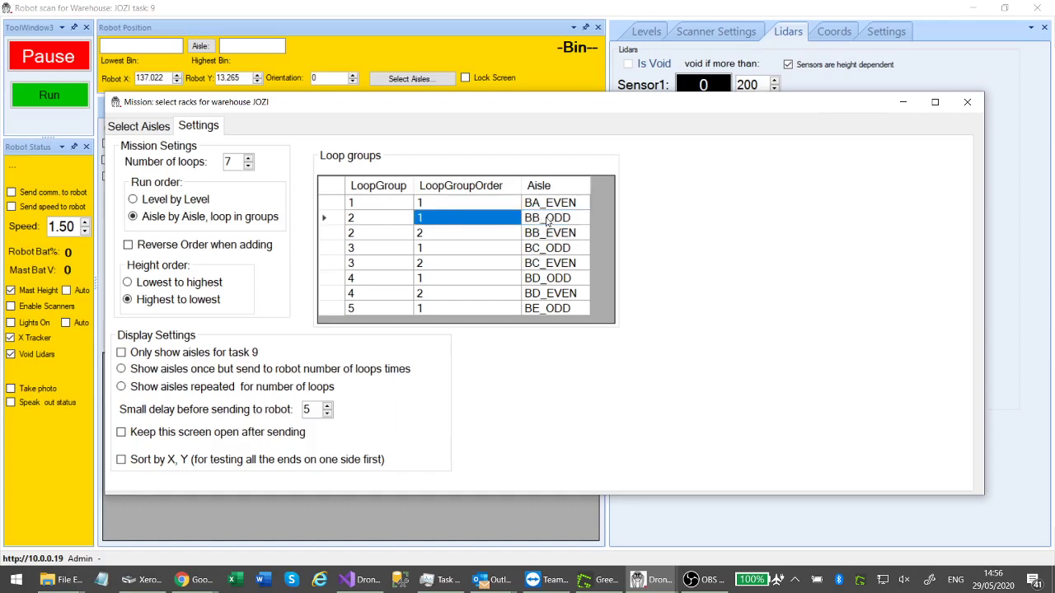
pyautogui.click(437, 235)
pyautogui.click(540, 250)
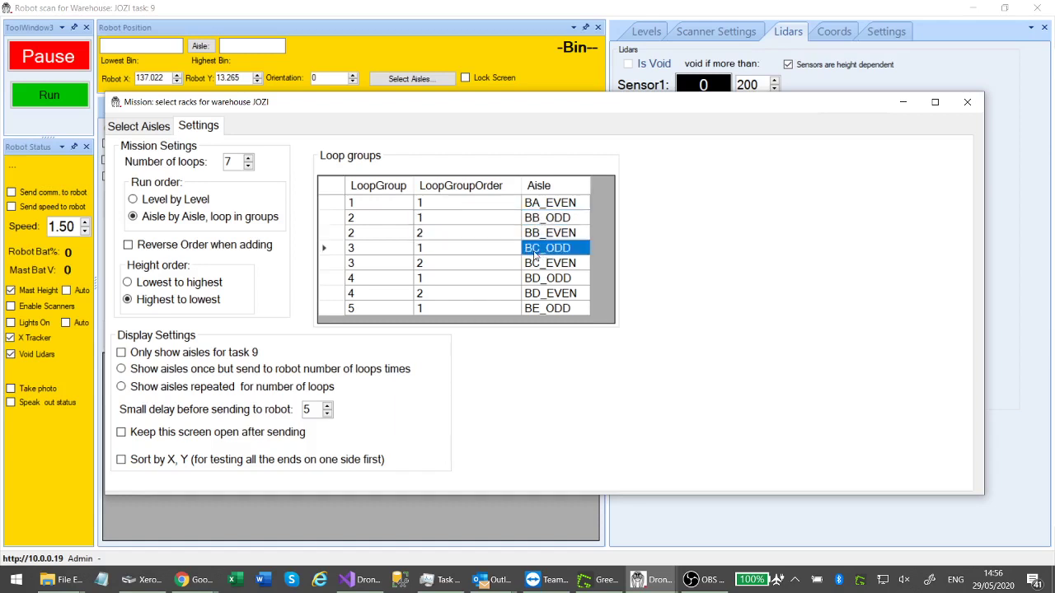
pyautogui.click(438, 265)
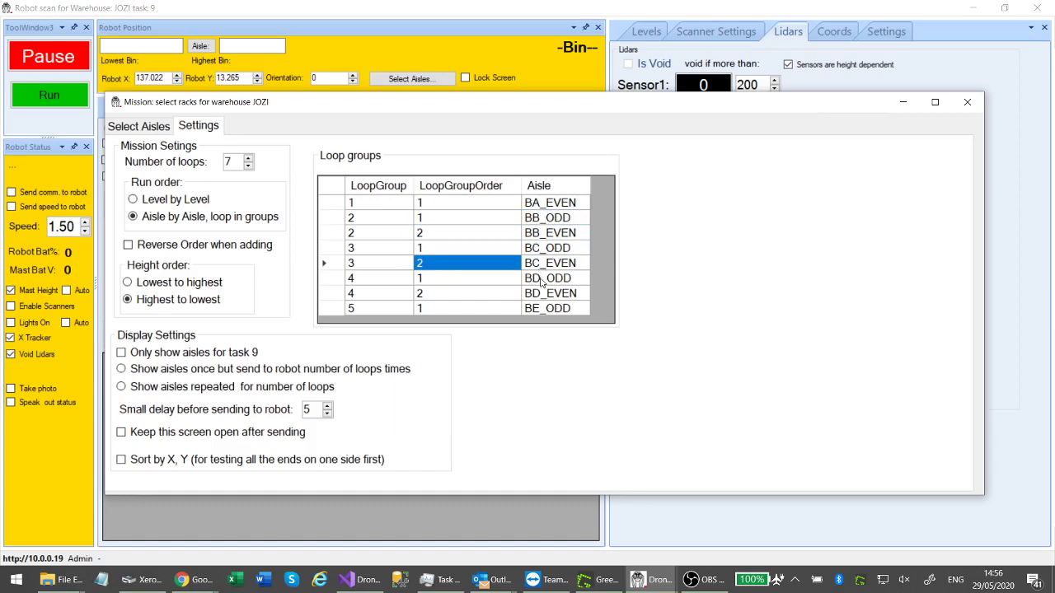
pyautogui.click(542, 281)
pyautogui.click(536, 297)
# Set the loop group order of aisle BD_ODD to 0
pyautogui.click(411, 281)
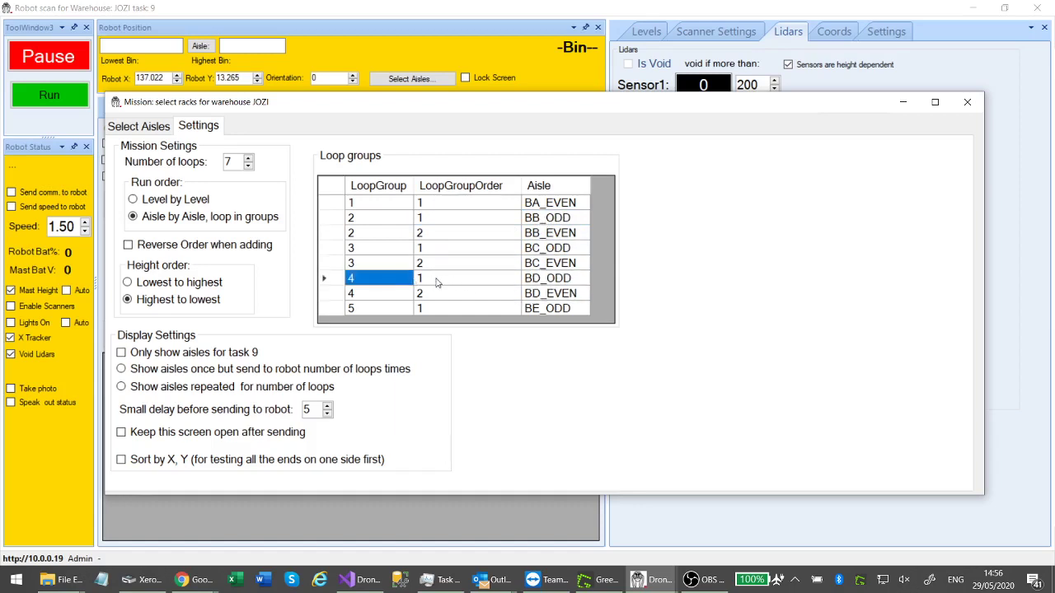
pyautogui.click(437, 282)
pyautogui.click(430, 278)
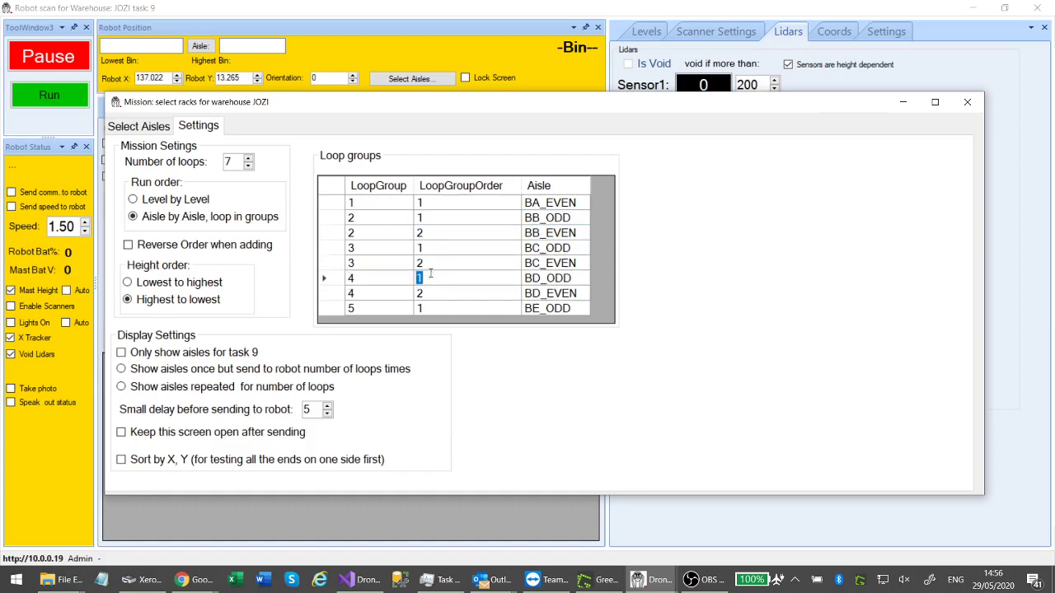
pyautogui.write('0')
pyautogui.click(435, 290)
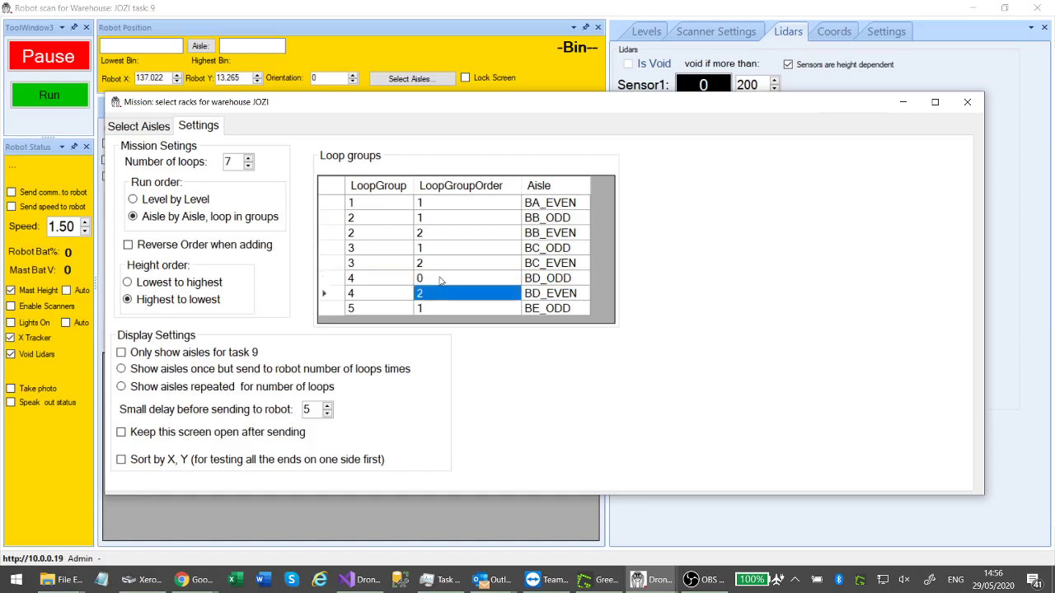
# Set the loop group order of aisle BD_ODD back to 1
pyautogui.click(429, 281)
pyautogui.click(428, 282)
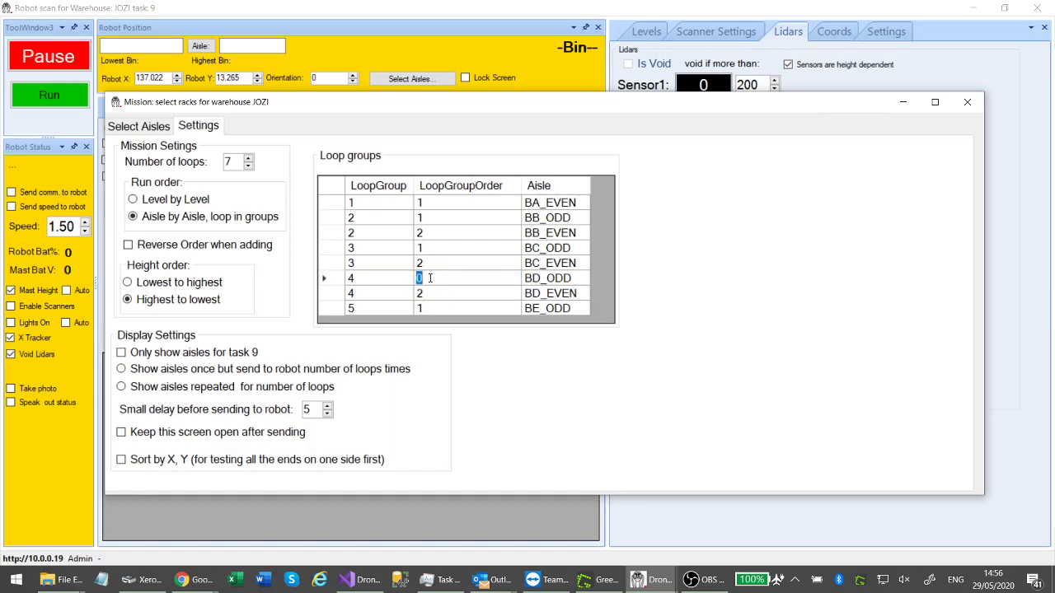
pyautogui.write('1')
pyautogui.click(435, 293)
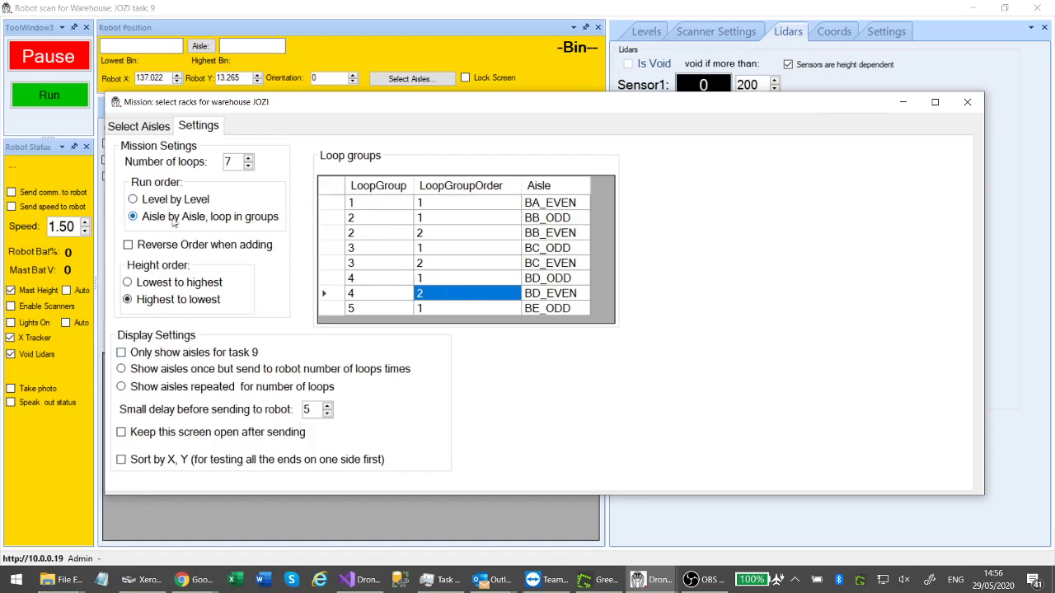
# Review the aisle sequence group by group, from BB_ODD through BE_ODD
pyautogui.click(354, 220)
pyautogui.click(358, 232)
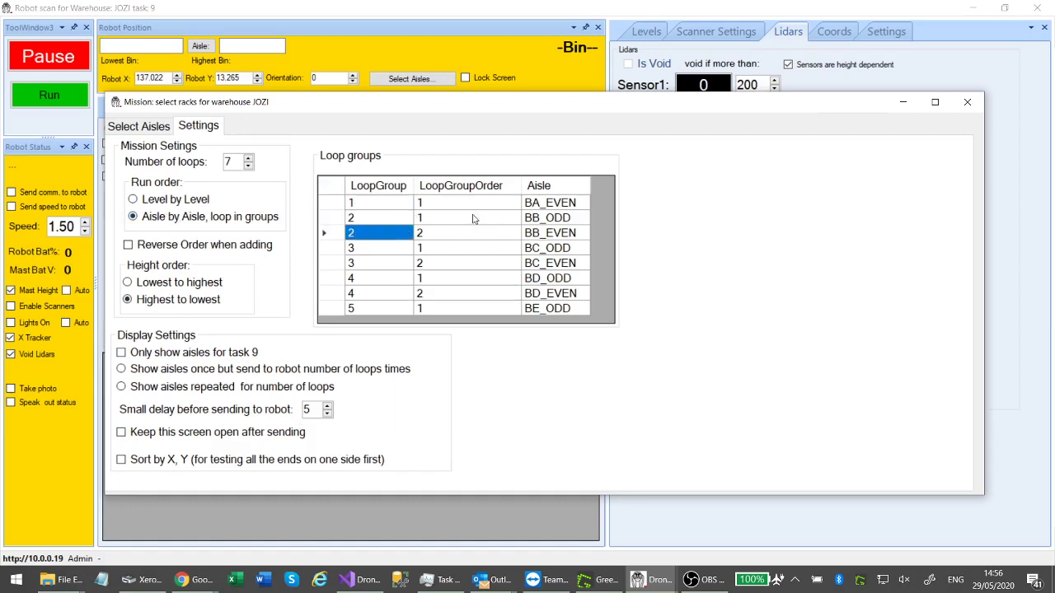
pyautogui.click(532, 219)
pyautogui.moveTo(549, 246); pyautogui.dragTo(543, 223)
pyautogui.click(545, 231)
pyautogui.click(543, 220)
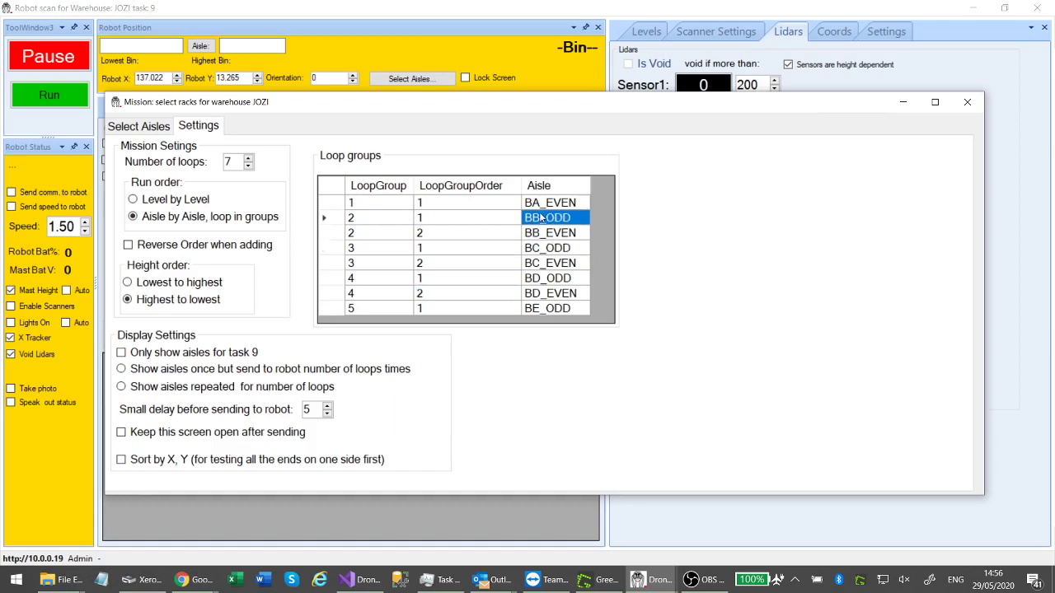
pyautogui.click(532, 250)
pyautogui.click(541, 265)
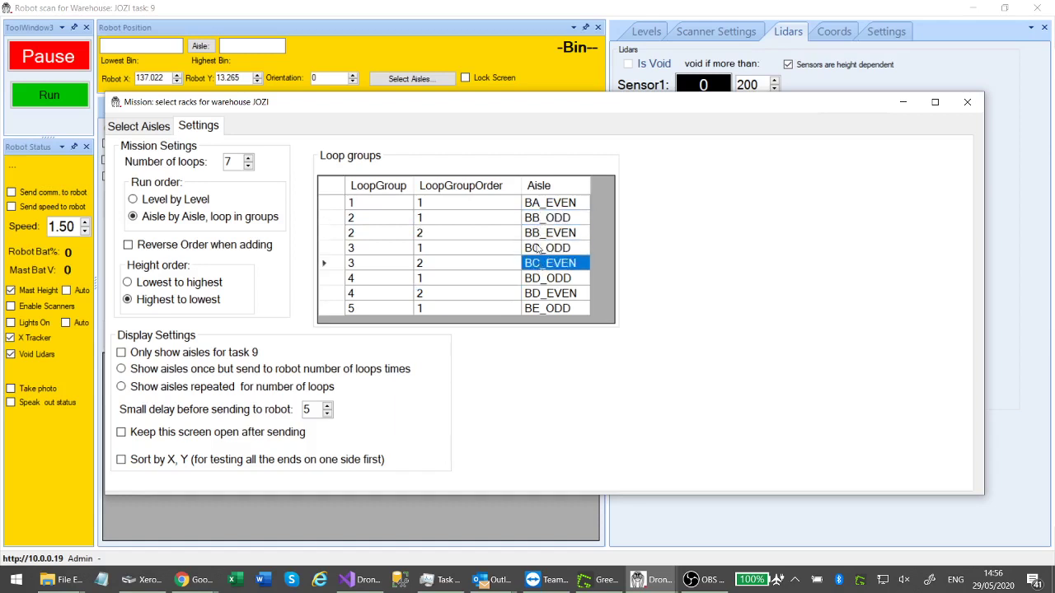
pyautogui.click(540, 252)
pyautogui.click(542, 280)
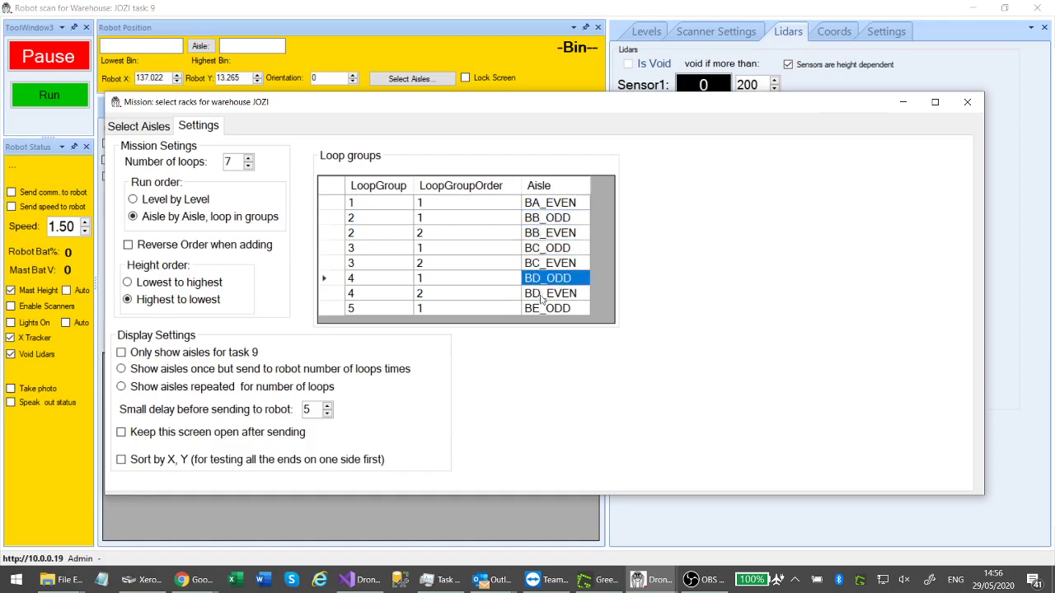
pyautogui.click(543, 295)
pyautogui.click(542, 311)
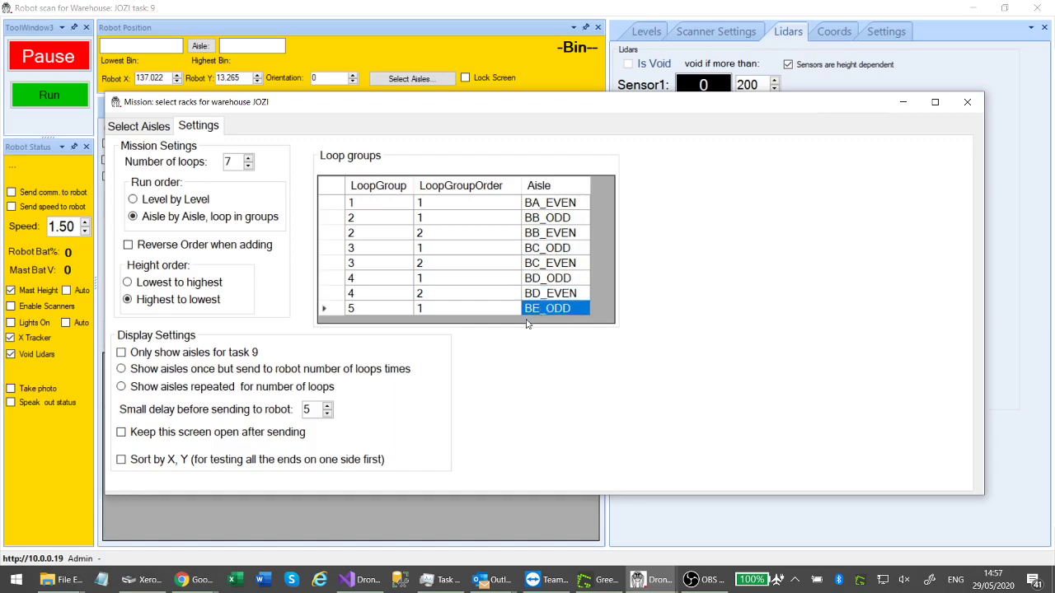
# Return to the aisle selection and add BA_EVEN, BB_ODD, BB_EVEN and BC_ODD to the mission in that order
pyautogui.click(129, 127)
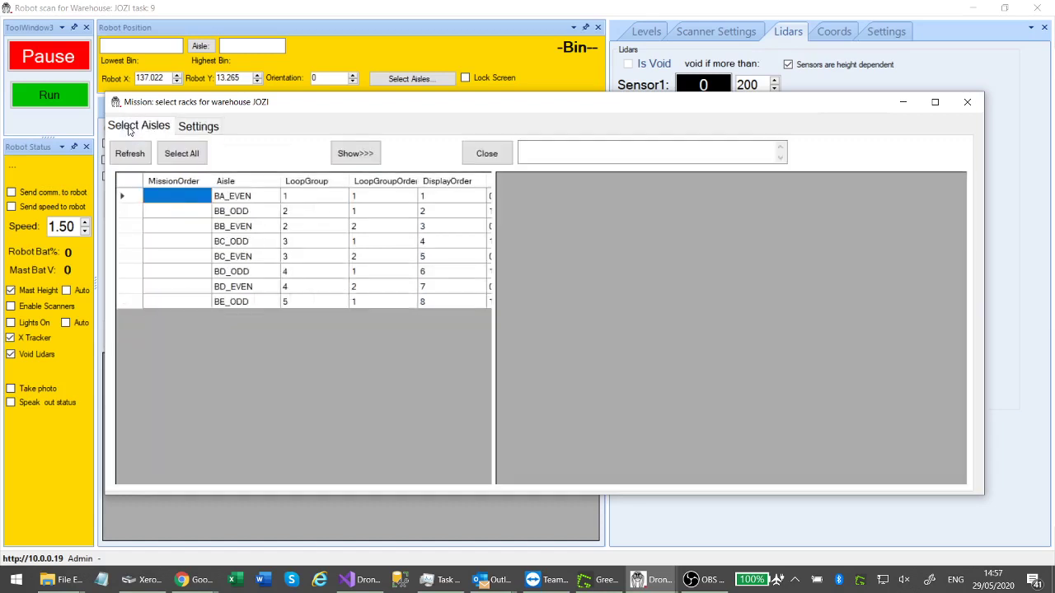
pyautogui.click(199, 125)
pyautogui.click(138, 127)
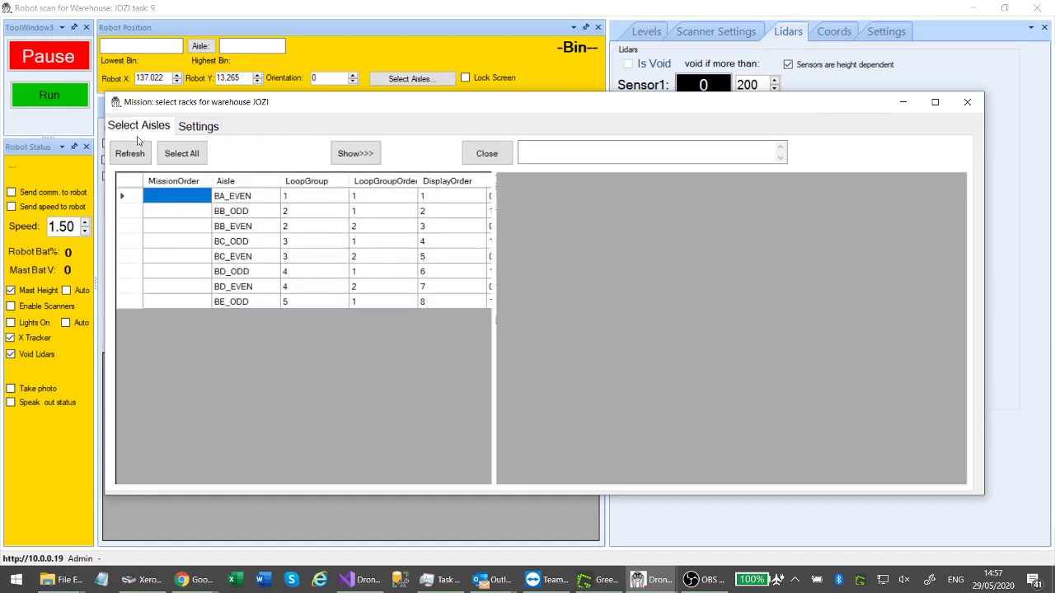
pyautogui.click(303, 199)
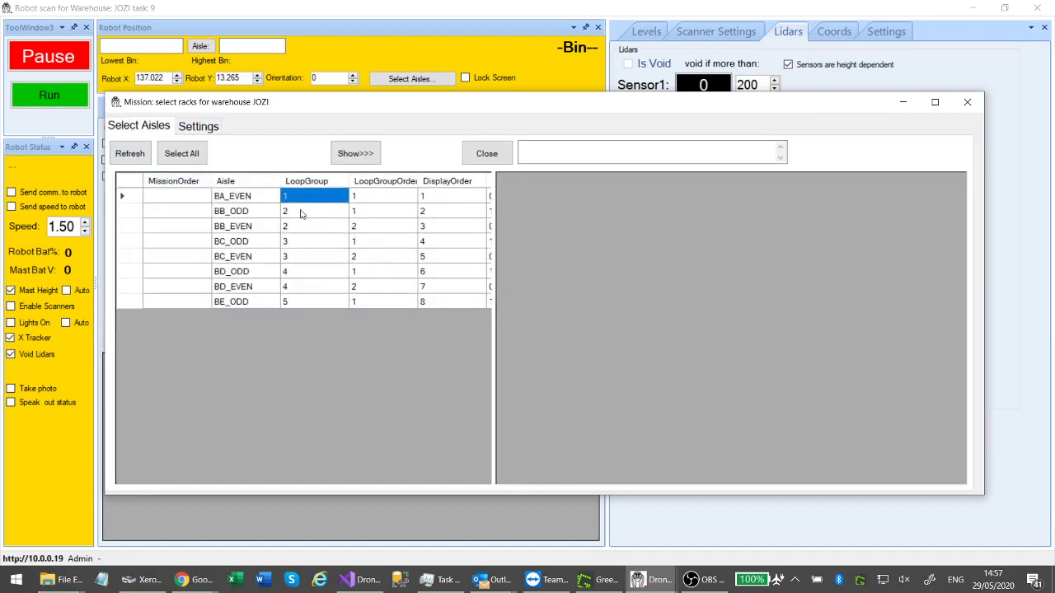
pyautogui.click(303, 213)
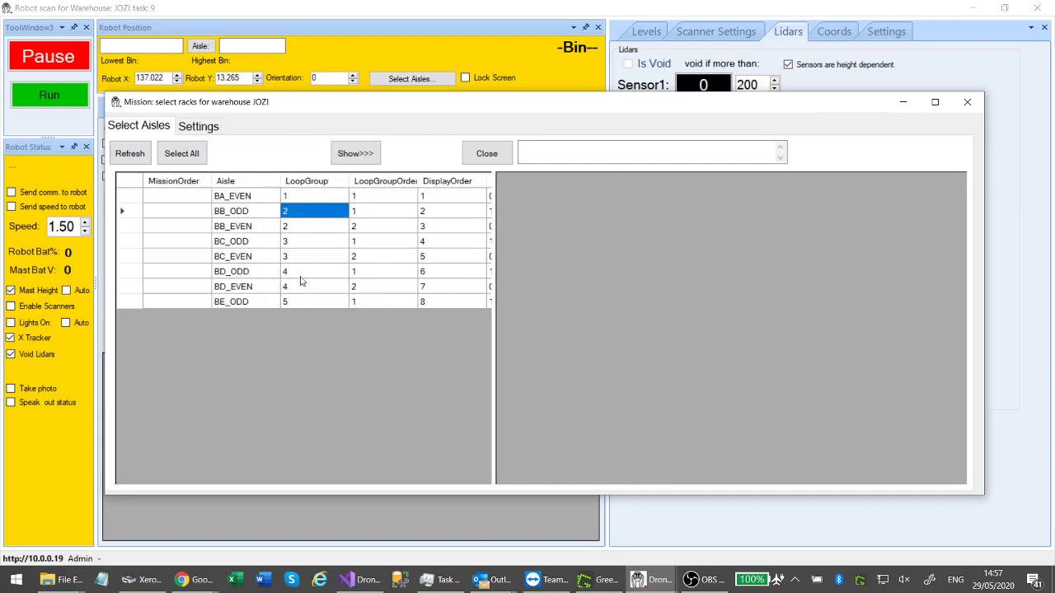
pyautogui.click(128, 201)
pyautogui.click(128, 213)
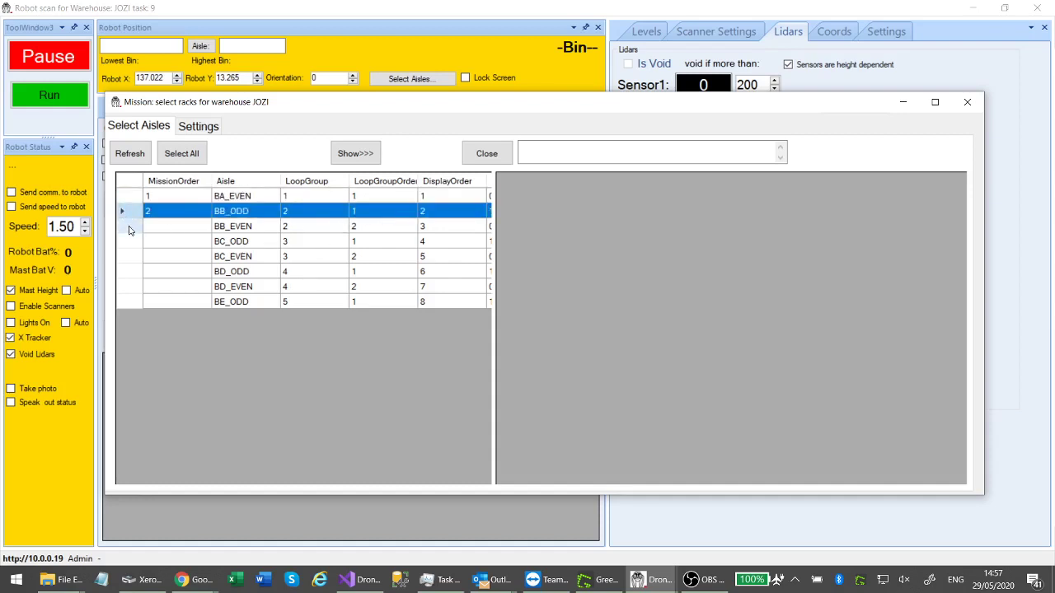
pyautogui.click(129, 226)
pyautogui.click(132, 241)
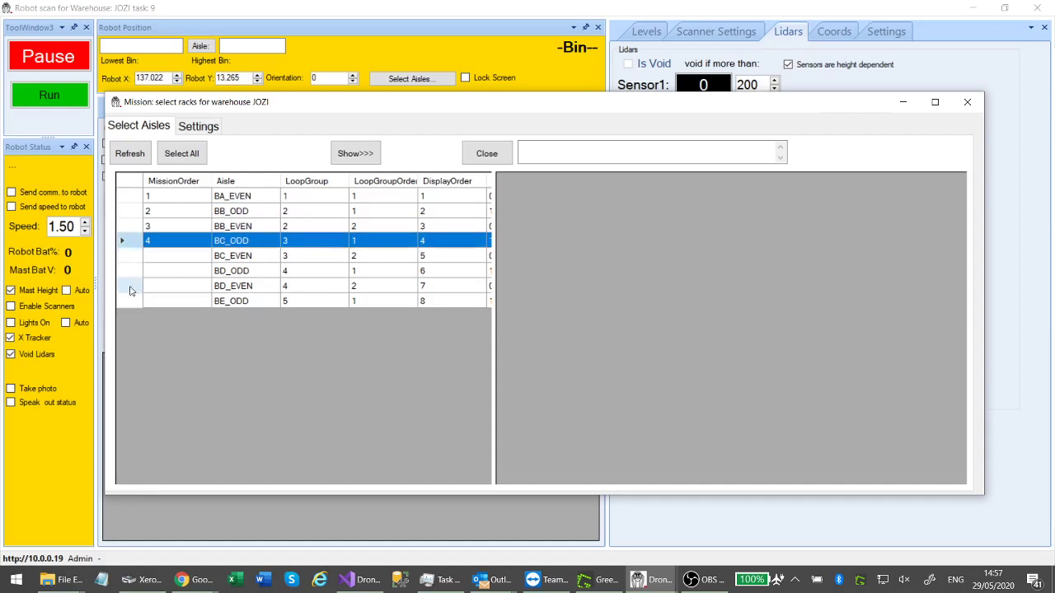
# Add BE_ODD and BD_ODD to the mission in that order and generate the mission points for the selected aisles
pyautogui.click(132, 301)
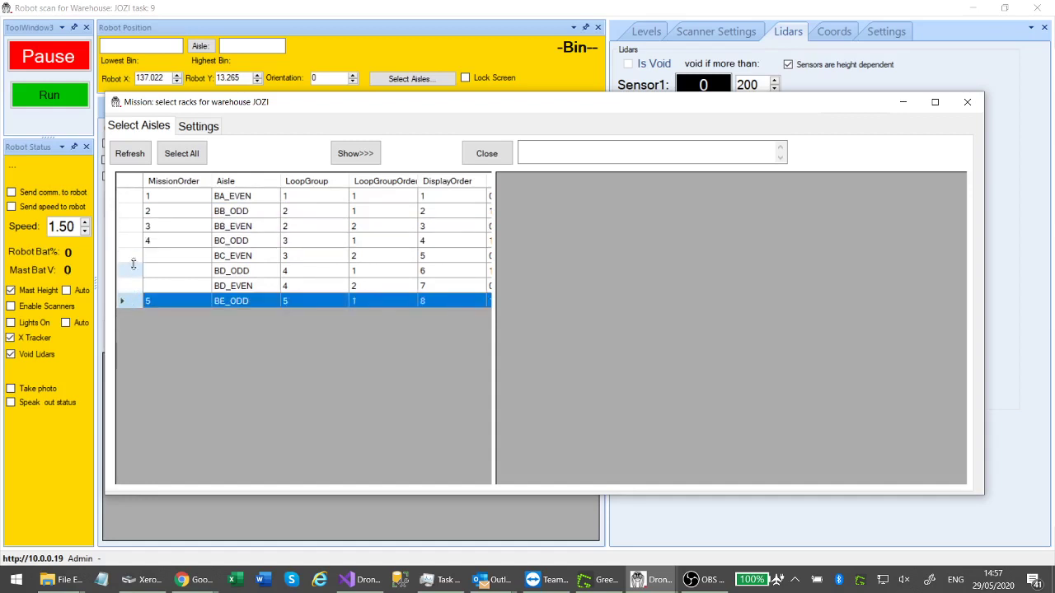
pyautogui.click(135, 272)
pyautogui.click(356, 156)
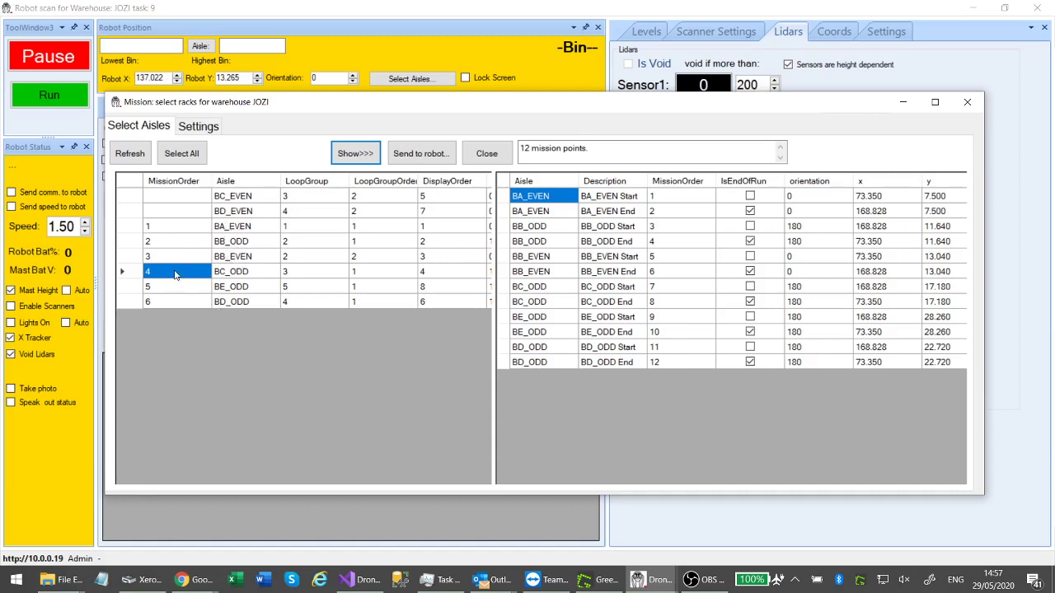
# Check the mission point count, send the mission points to the robot, and look through the list of mission steps
pyautogui.click(593, 148)
pyautogui.moveTo(614, 145); pyautogui.dragTo(529, 145)
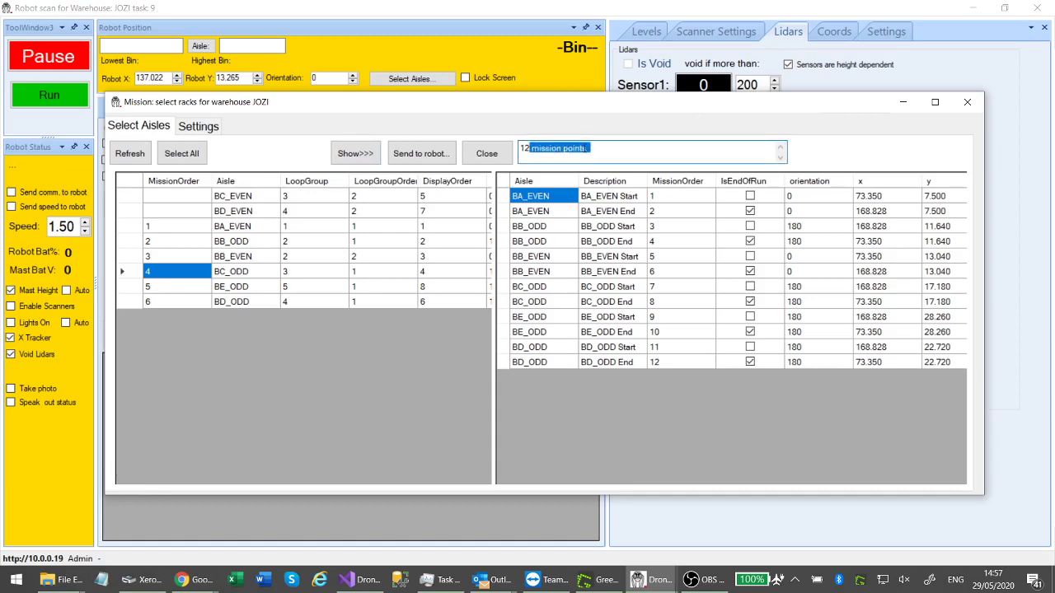
pyautogui.moveTo(620, 146); pyautogui.dragTo(517, 147)
pyautogui.click(450, 155)
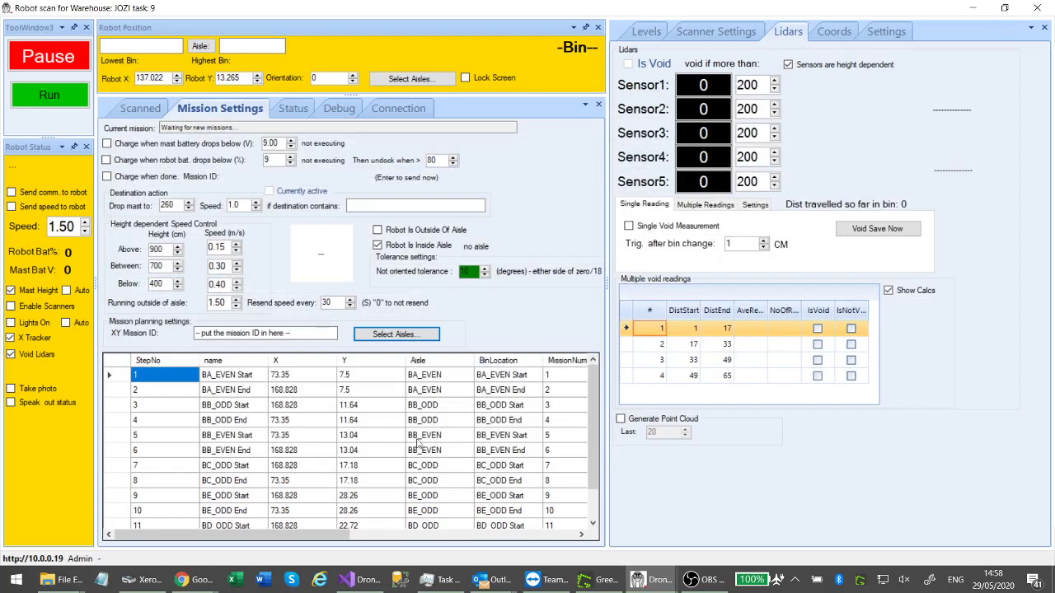
pyautogui.moveTo(591, 412)
pyautogui.mouseDown()
pyautogui.moveTo(588, 481)
pyautogui.moveTo(588, 410)
pyautogui.mouseUp()
pyautogui.scroll(-1, 598, 502)
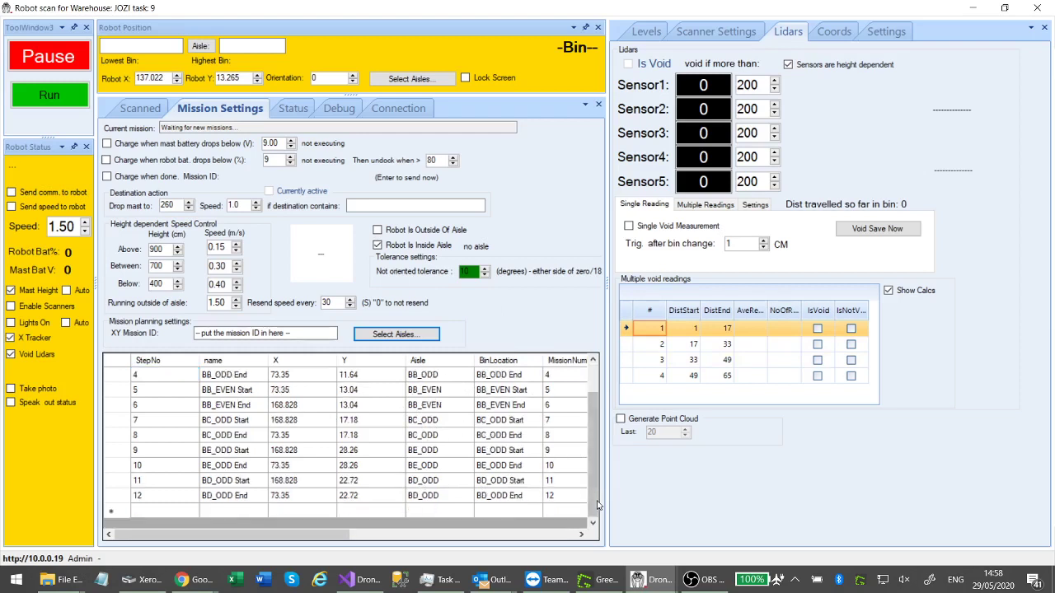
pyautogui.scroll(1, 590, 380)
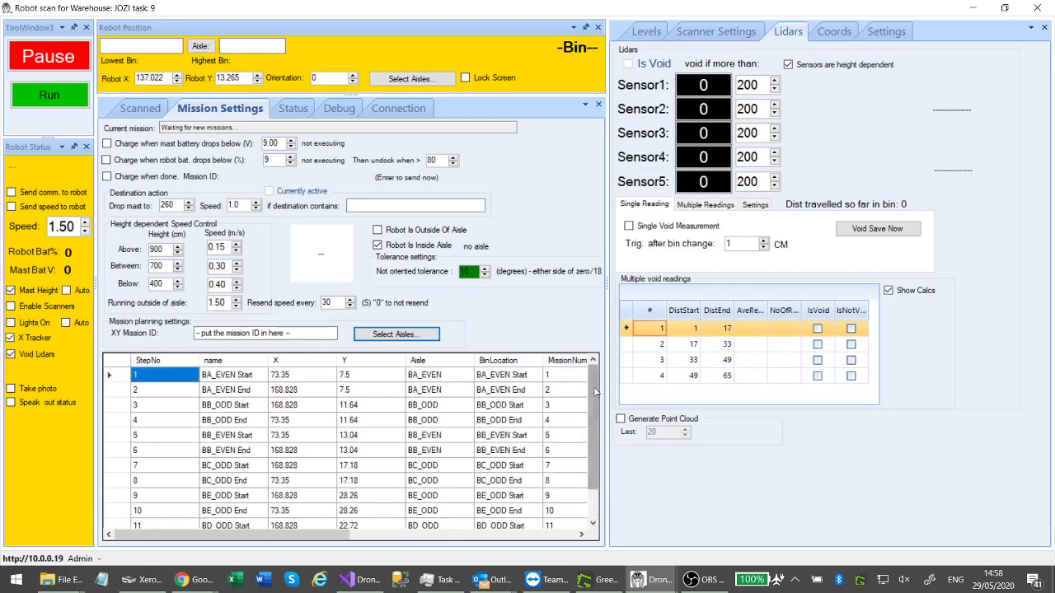